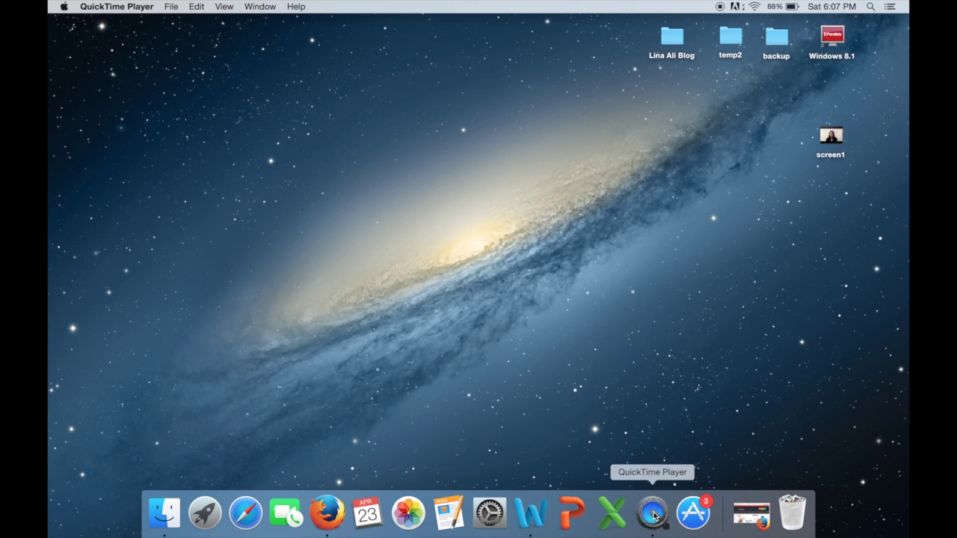
Bring QuickTime Player to the front from its Dock icon.
{"action": "left_click", "coordinate": [653, 515]}
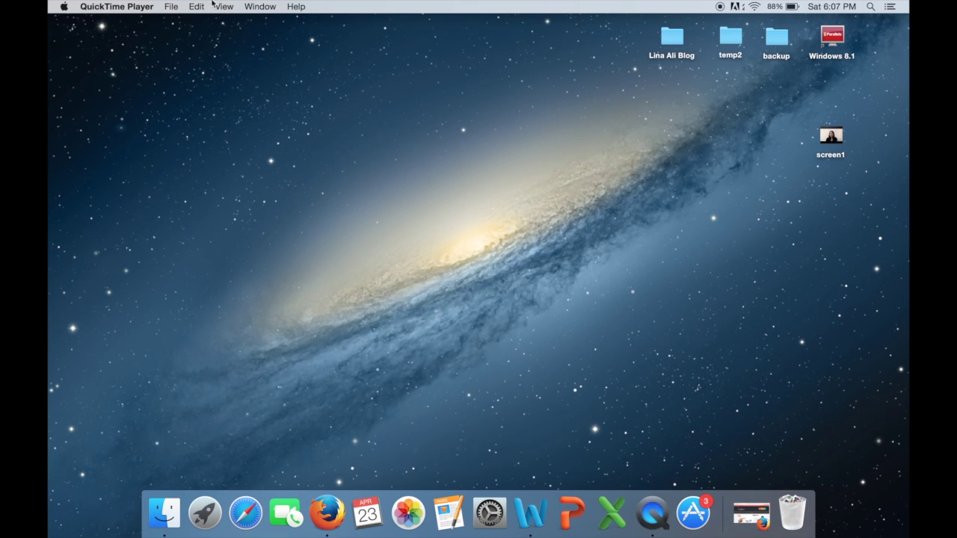
Start a New Movie Recording from the webcam and enlarge its window to fill the screen.
{"action": "left_click", "coordinate": [172, 7]}
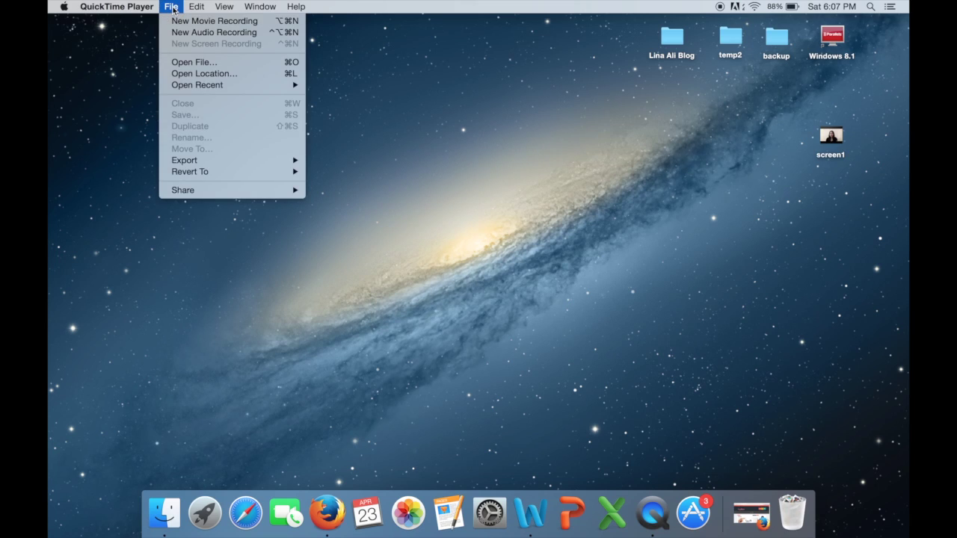
{"action": "left_click", "coordinate": [242, 27]}
{"action": "double_click", "coordinate": [229, 22]}
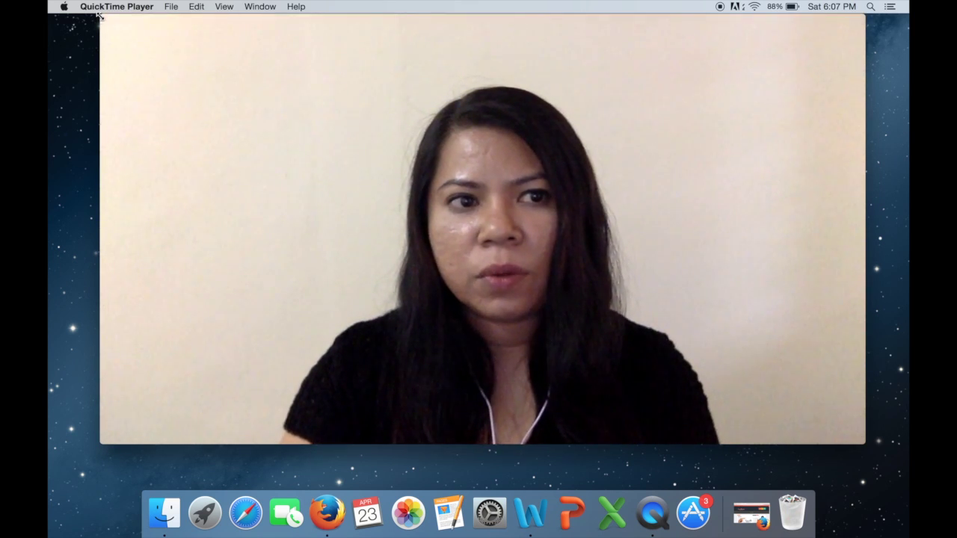
Shrink the webcam window to a small preview placed in the bottom-right corner.
{"action": "left_click_drag", "start_coordinate": [98, 16], "coordinate": [683, 336]}
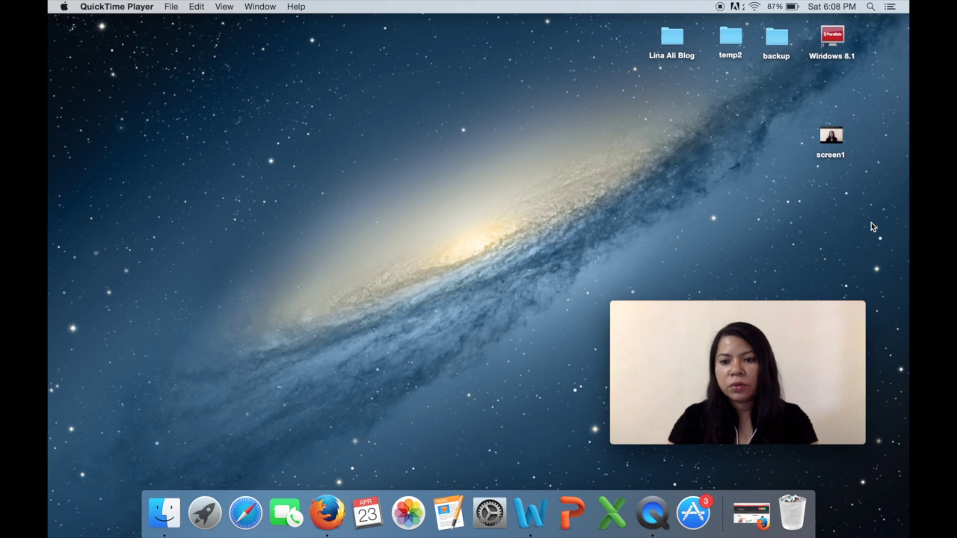
{"action": "mouse_move", "coordinate": [842, 317]}
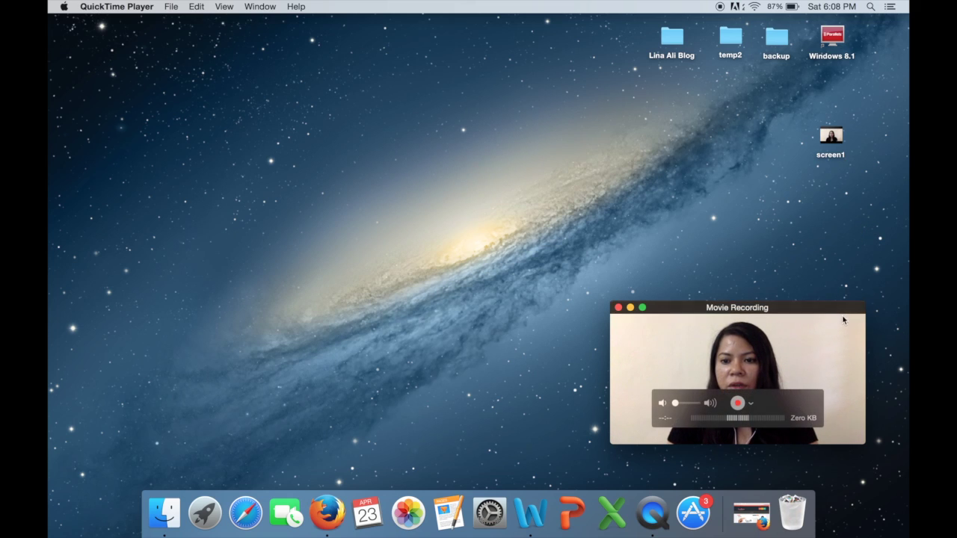
{"action": "left_click_drag", "start_coordinate": [841, 311], "coordinate": [862, 335]}
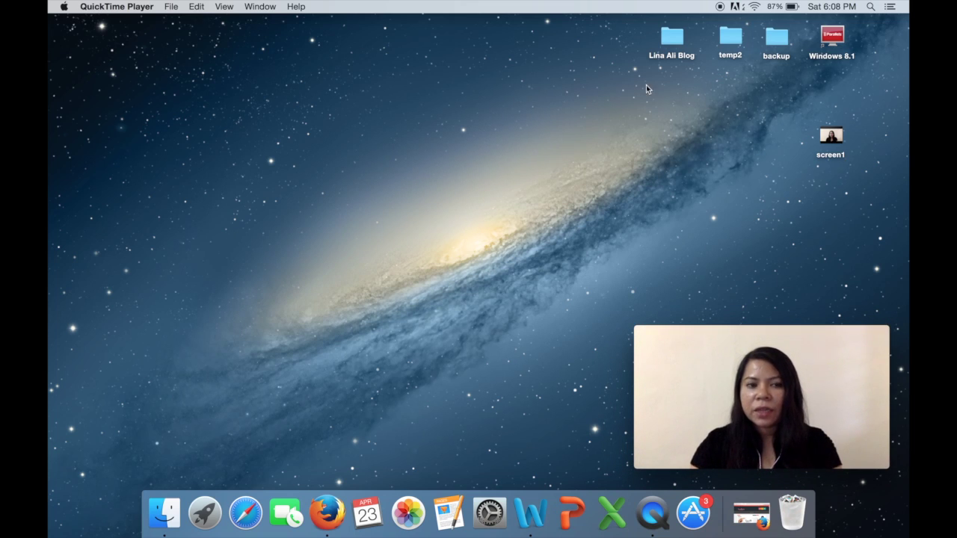
{"action": "left_click", "coordinate": [198, 7]}
Set the webcam preview to View > Float on Top, then focus the desktop.
{"action": "mouse_move", "coordinate": [246, 8]}
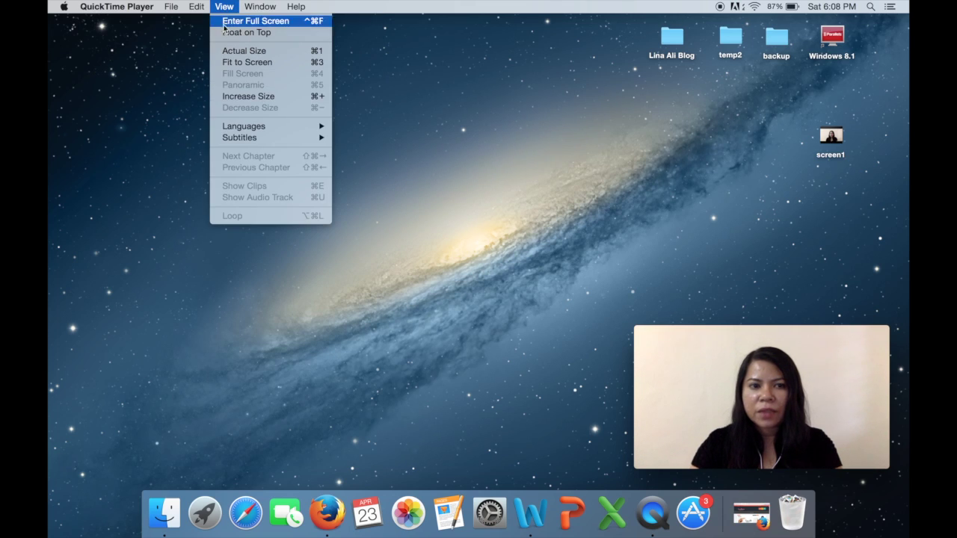
{"action": "left_click", "coordinate": [232, 33]}
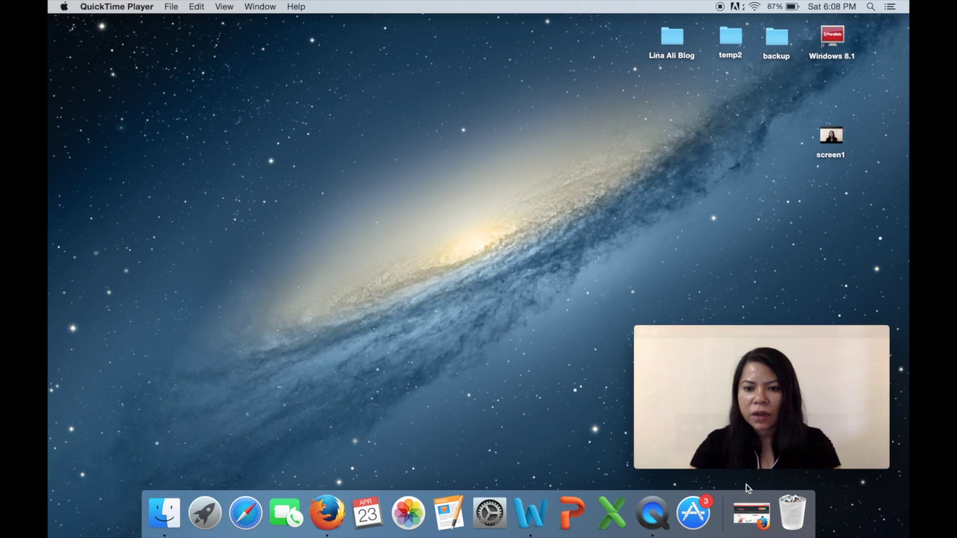
{"action": "left_click", "coordinate": [737, 285]}
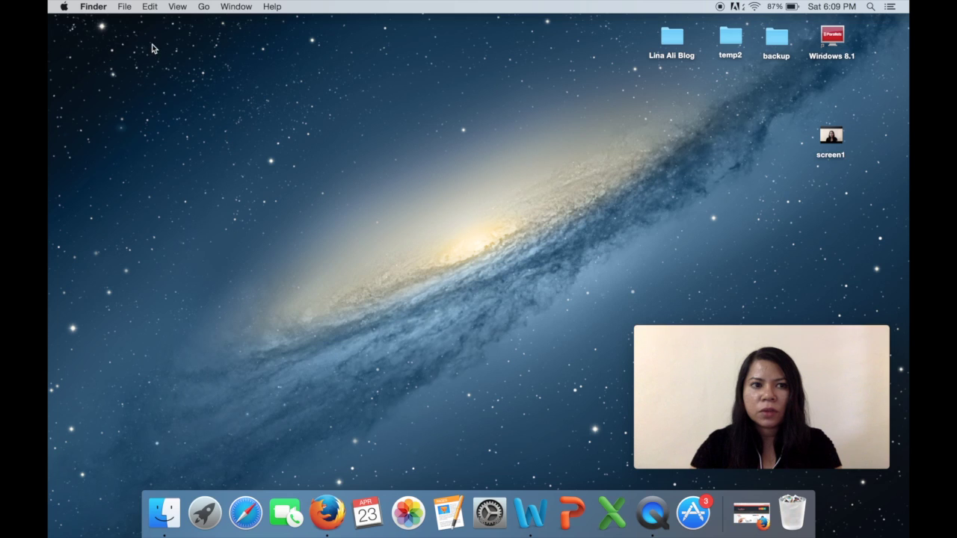
Start a full-screen New Screen Recording while the webcam preview floats at bottom right.
{"action": "left_click", "coordinate": [653, 513]}
{"action": "left_click", "coordinate": [171, 7]}
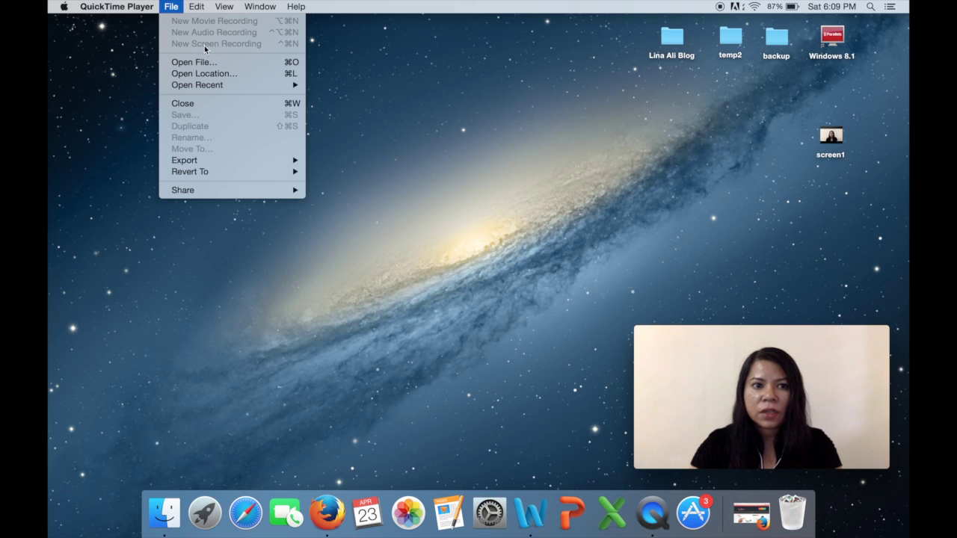
{"action": "key", "text": "Escape"}
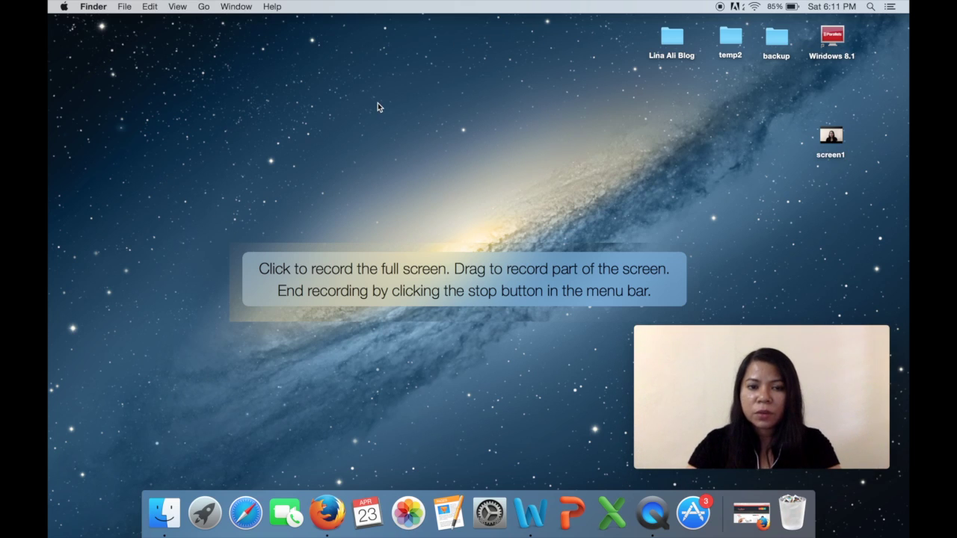
{"action": "left_click", "coordinate": [521, 100]}
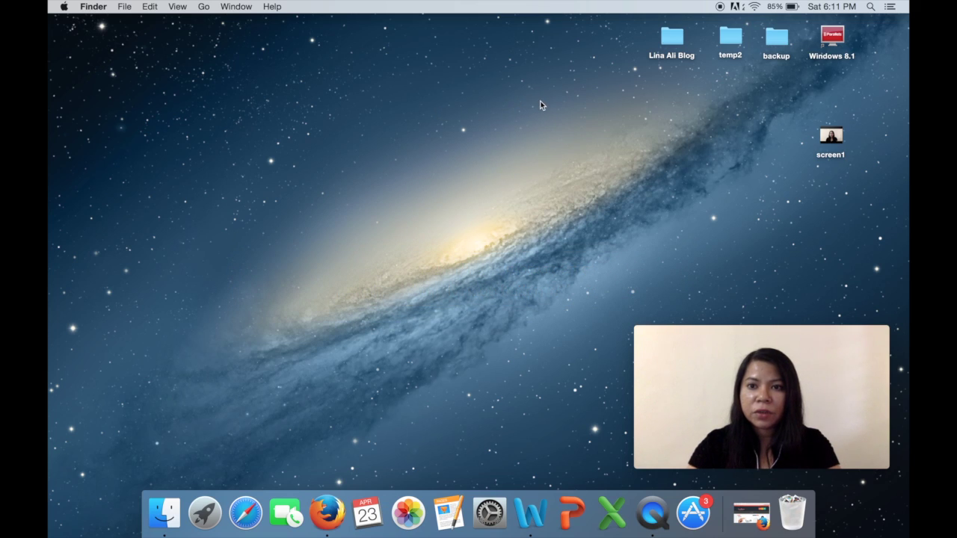
{"action": "left_click", "coordinate": [709, 15]}
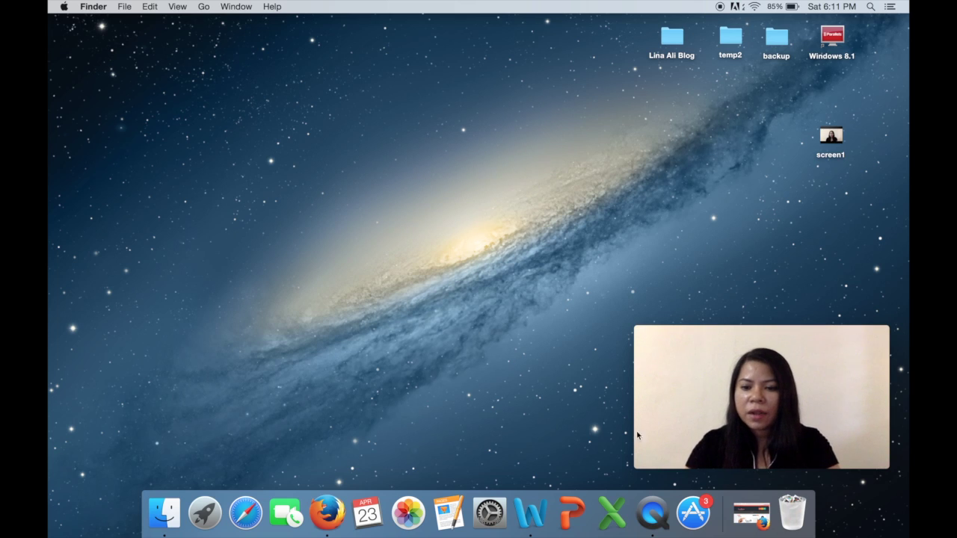
Restore the minimized Firefox window and show the YouTube channel's Videos tab.
{"action": "left_click", "coordinate": [750, 515]}
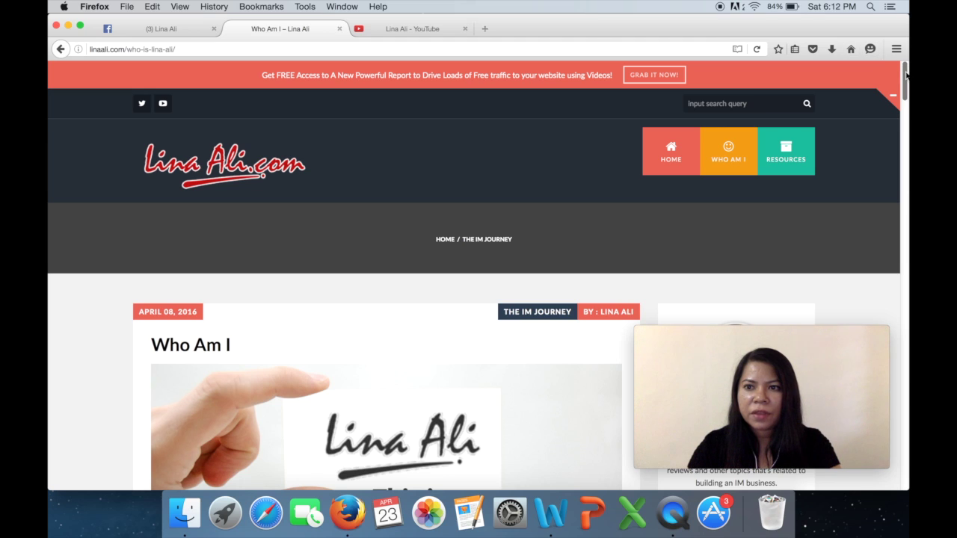
{"action": "mouse_move", "coordinate": [905, 75]}
{"action": "left_mouse_down"}
{"action": "mouse_move", "coordinate": [905, 235]}
{"action": "mouse_move", "coordinate": [903, 71]}
{"action": "left_mouse_up"}
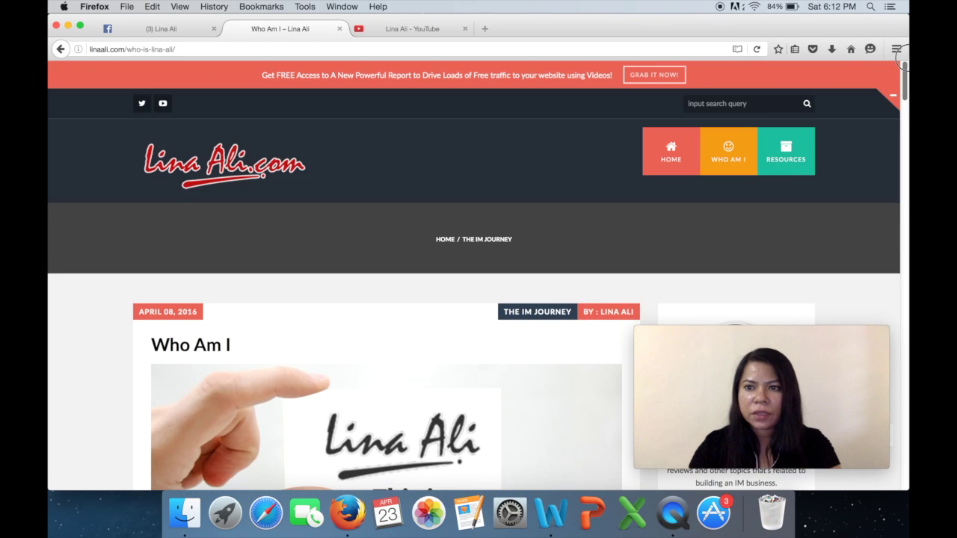
{"action": "left_click", "coordinate": [418, 28]}
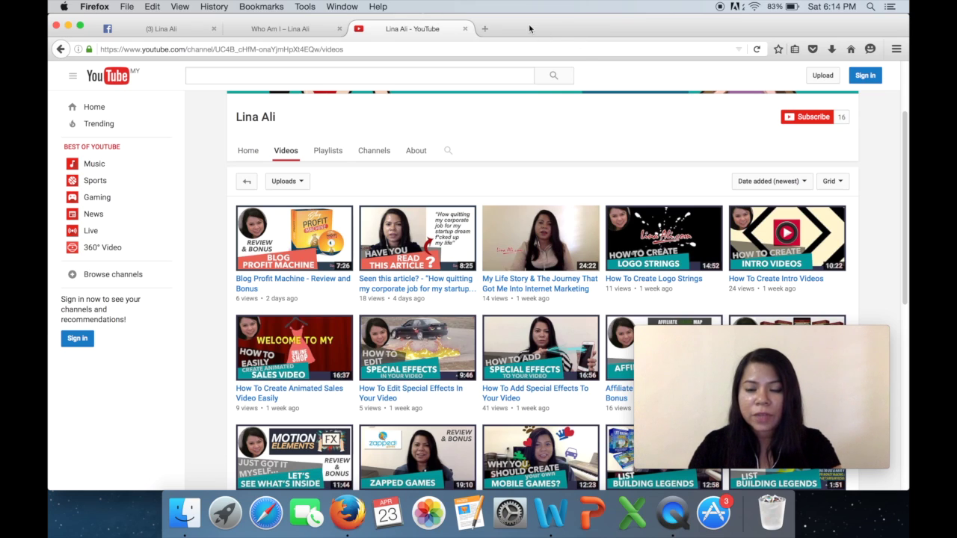
{"action": "left_click", "coordinate": [67, 27]}
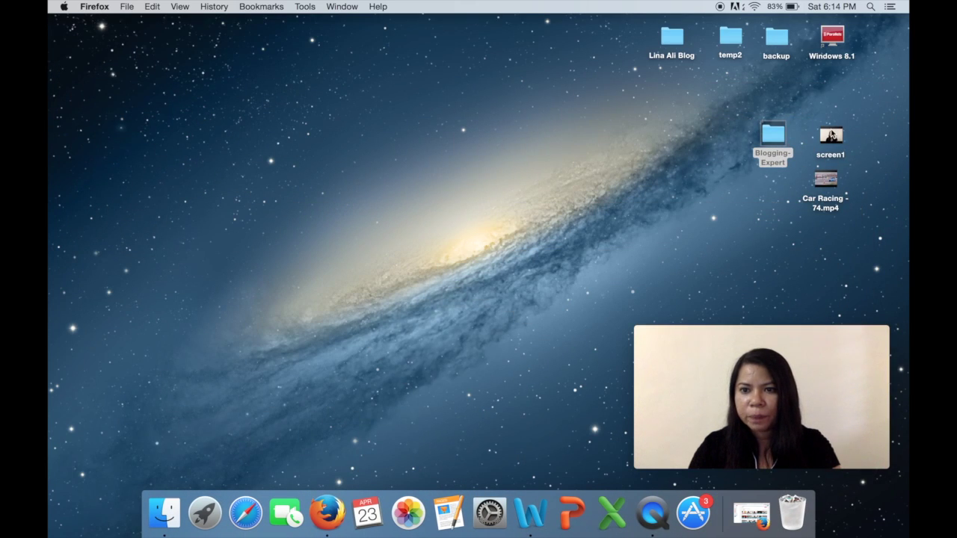
{"action": "left_click", "coordinate": [832, 138]}
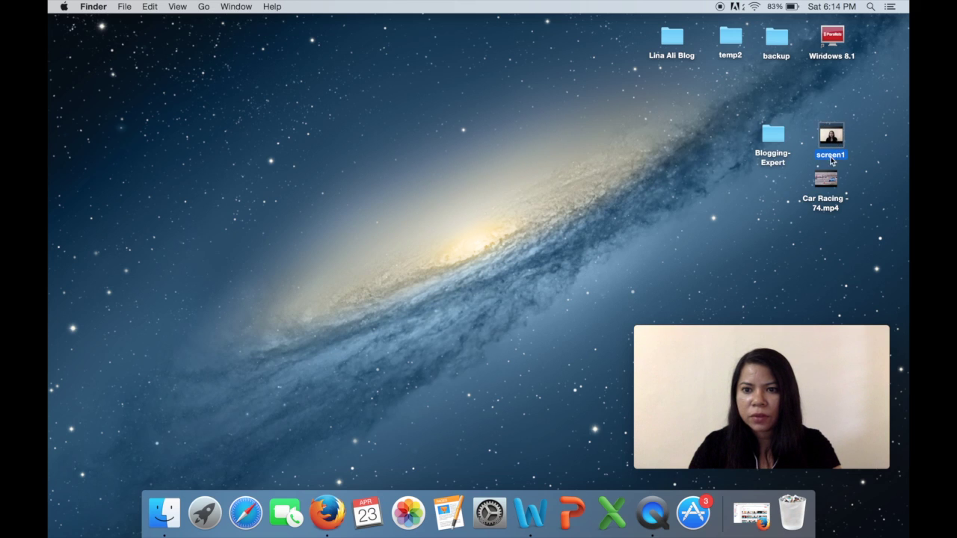
{"action": "double_click", "coordinate": [826, 179]}
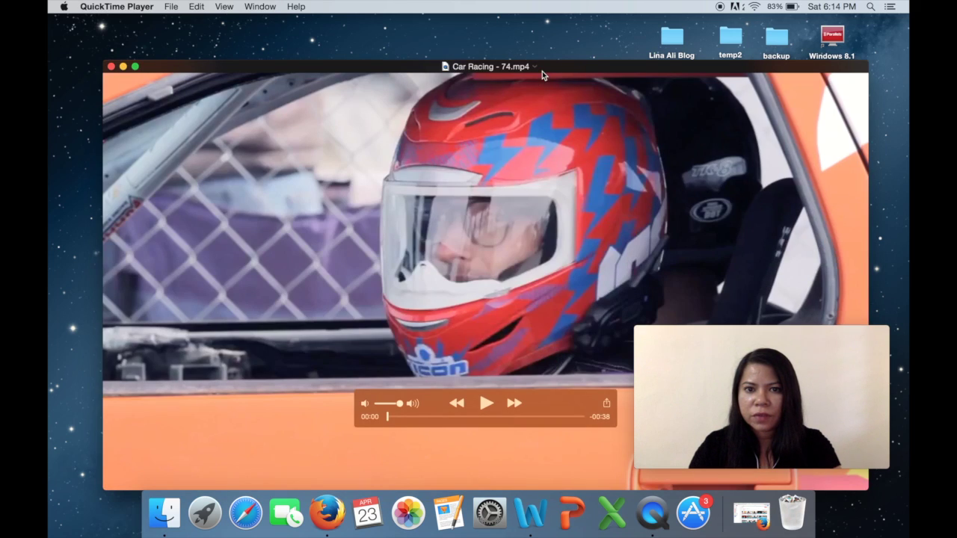
{"action": "left_click_drag", "start_coordinate": [542, 71], "coordinate": [535, 48]}
{"action": "left_click", "coordinate": [478, 380]}
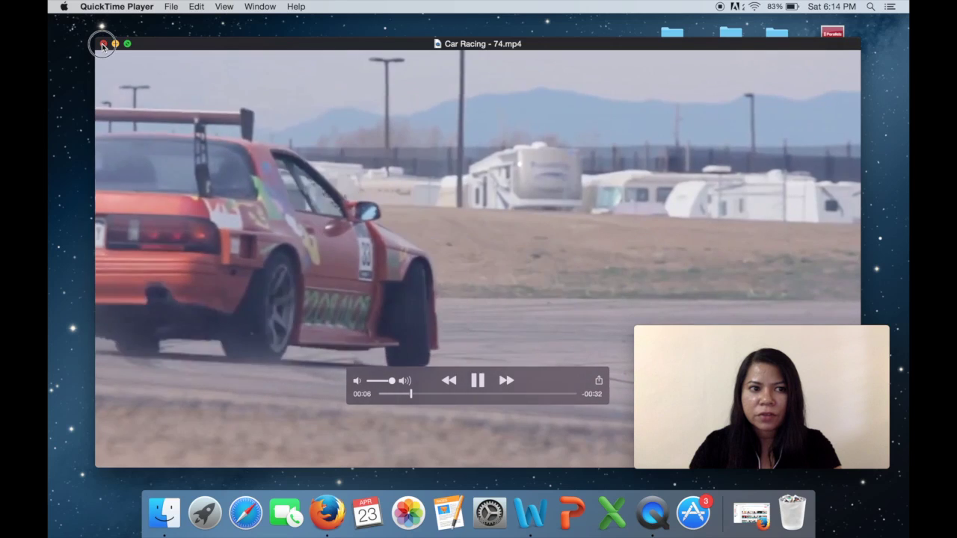
{"action": "left_click", "coordinate": [103, 44]}
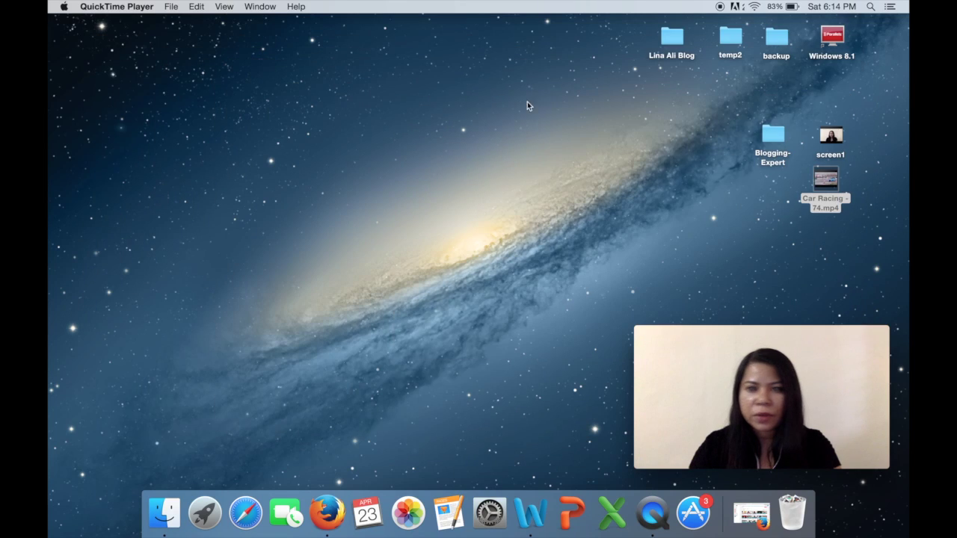
{"action": "double_click", "coordinate": [770, 139]}
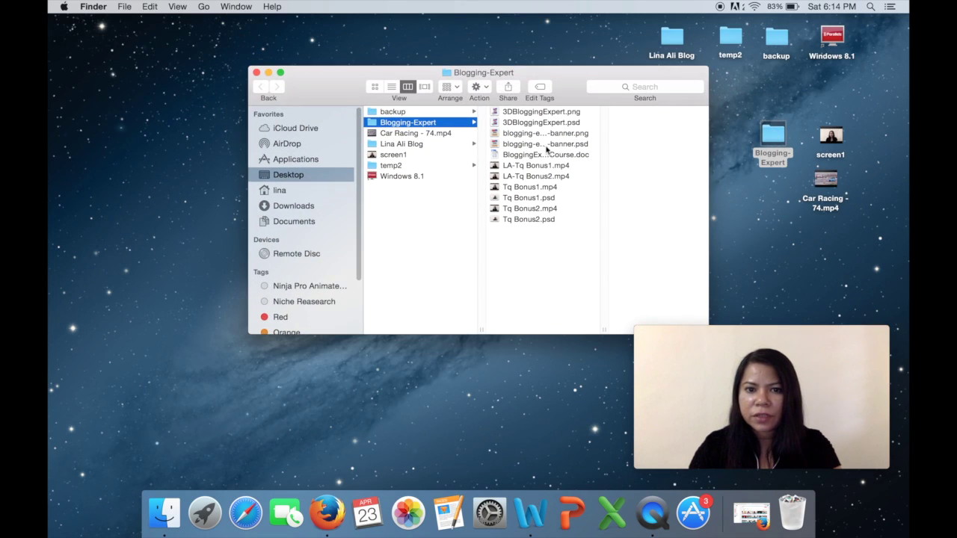
{"action": "left_click", "coordinate": [546, 144]}
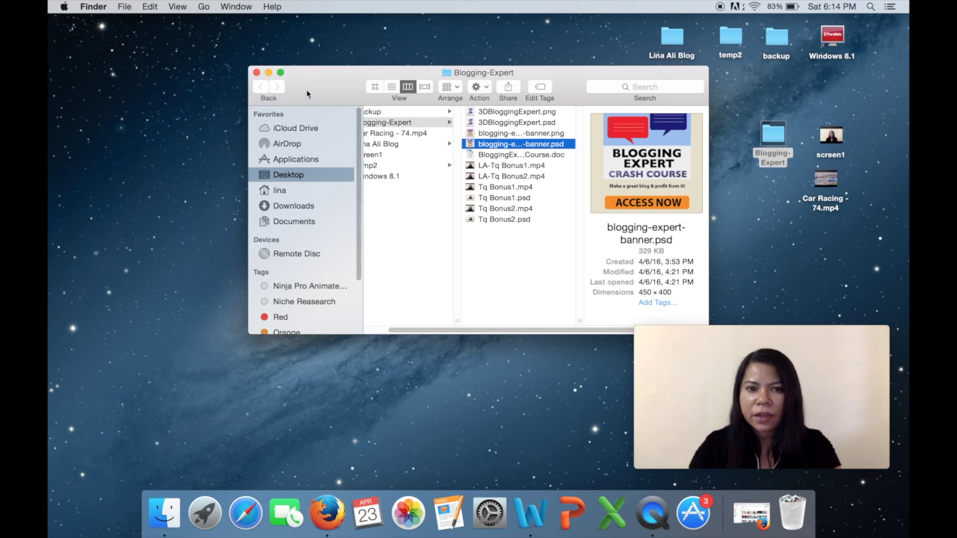
{"action": "left_click", "coordinate": [256, 73]}
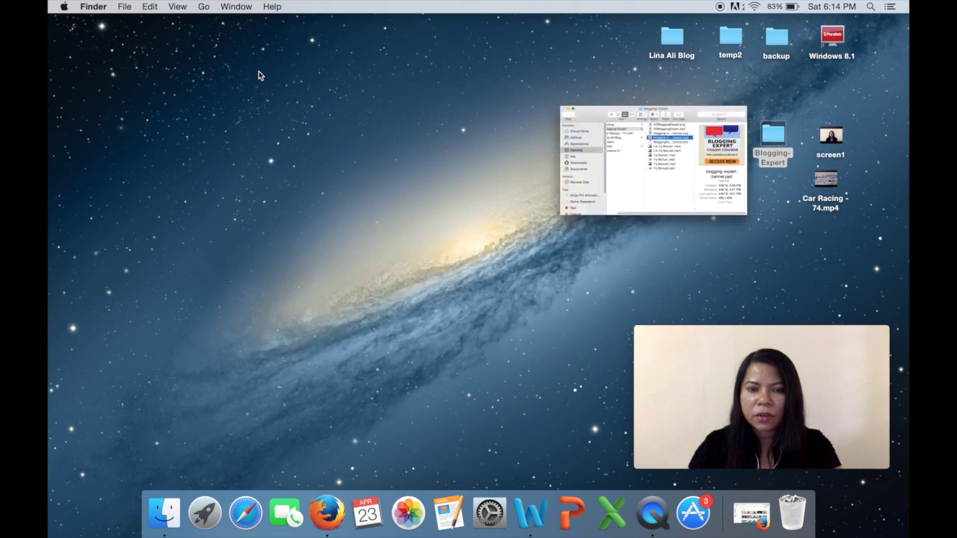
{"action": "left_click", "coordinate": [752, 238]}
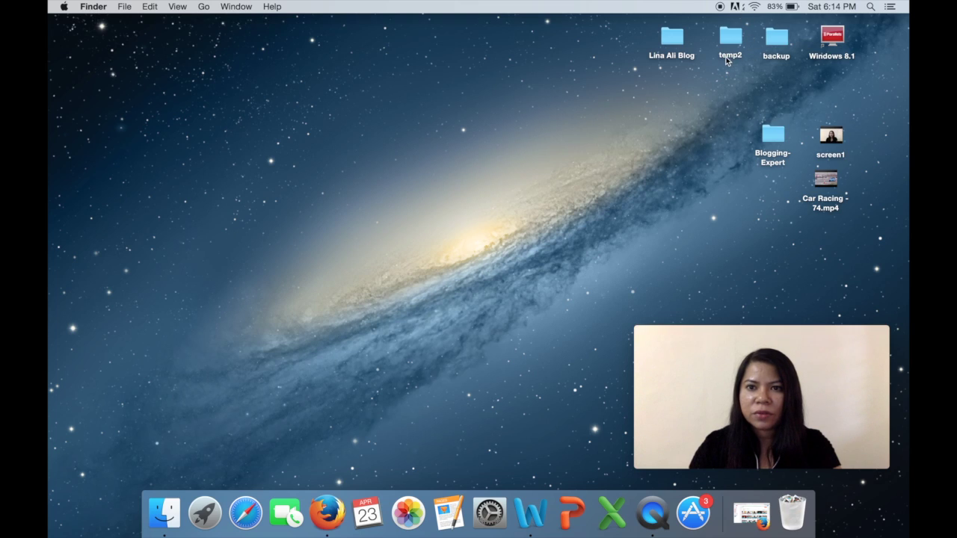
{"action": "left_click", "coordinate": [708, 9]}
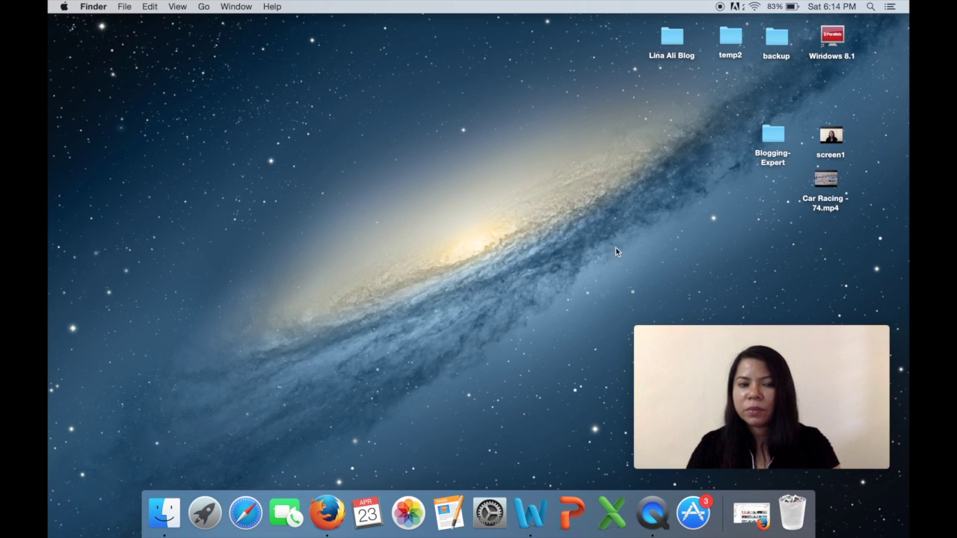
Move the webcam window around the screen and settle it back in the lower-right corner.
{"action": "mouse_move", "coordinate": [766, 369]}
{"action": "left_click_drag", "start_coordinate": [766, 369], "coordinate": [745, 298]}
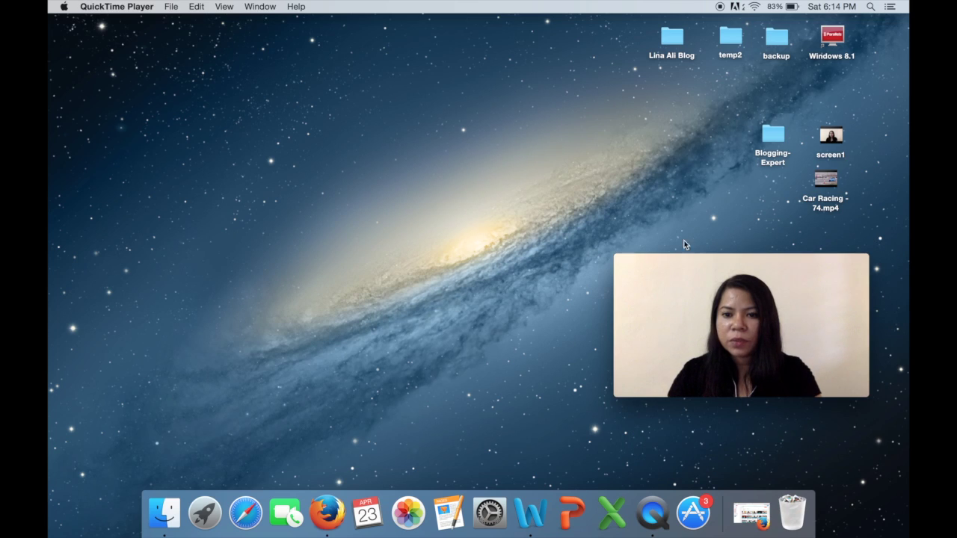
{"action": "mouse_move", "coordinate": [744, 362]}
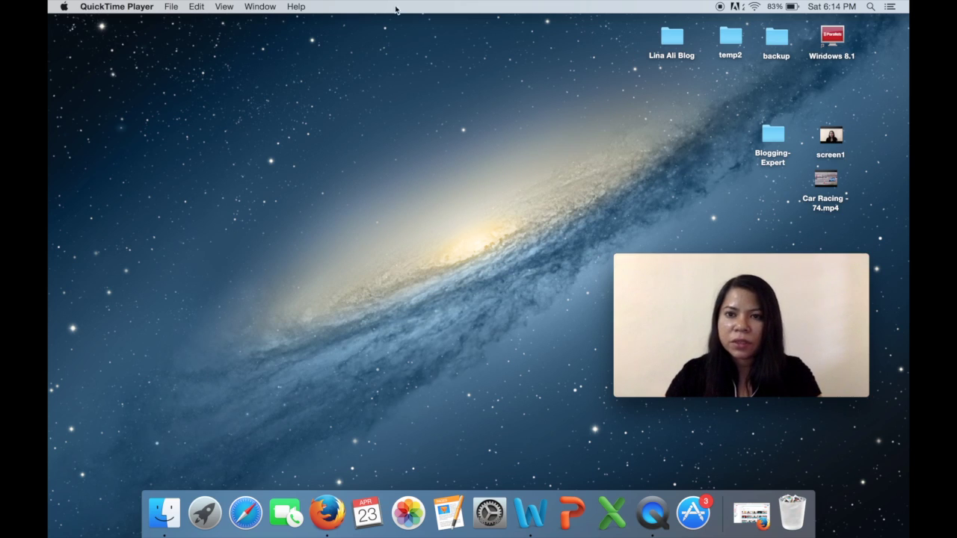
{"action": "mouse_move", "coordinate": [855, 271]}
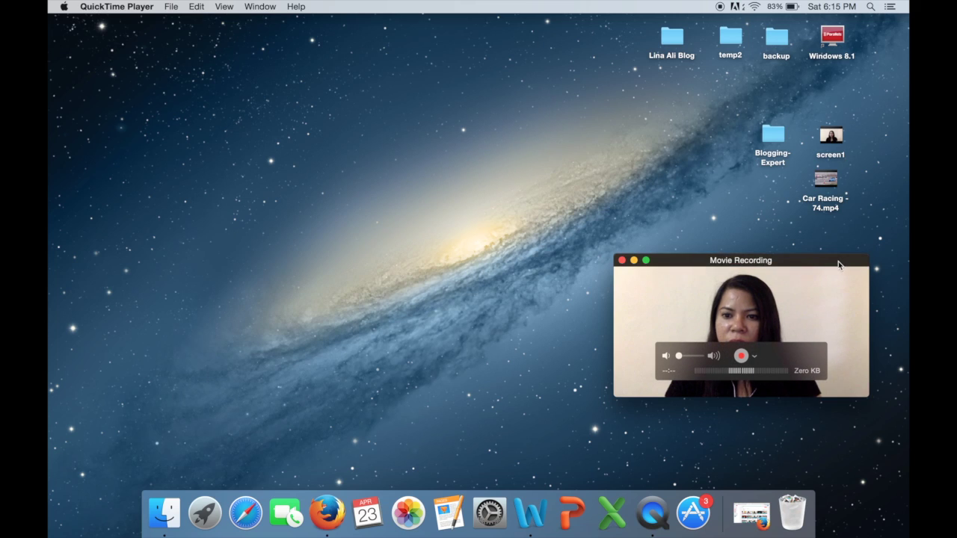
{"action": "left_click_drag", "start_coordinate": [838, 261], "coordinate": [850, 317]}
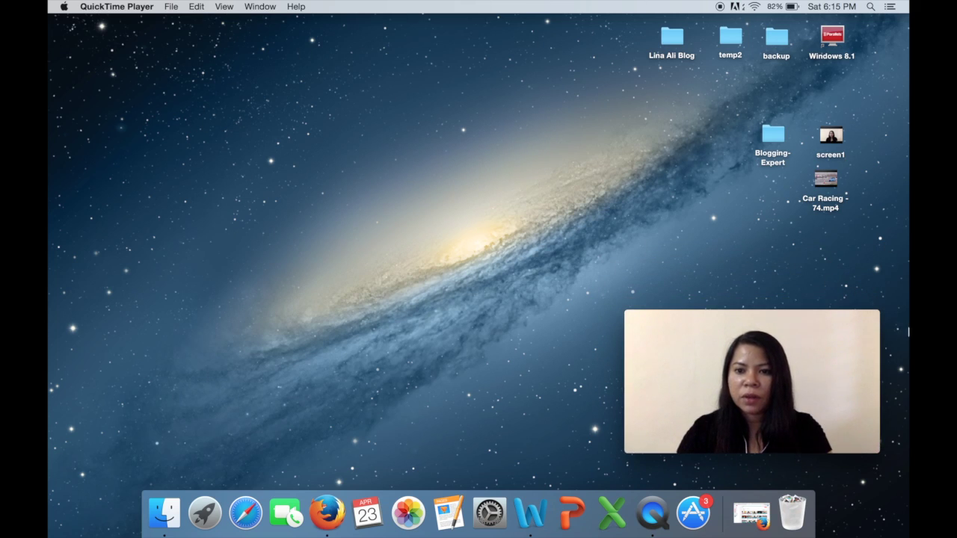
{"action": "mouse_move", "coordinate": [758, 429]}
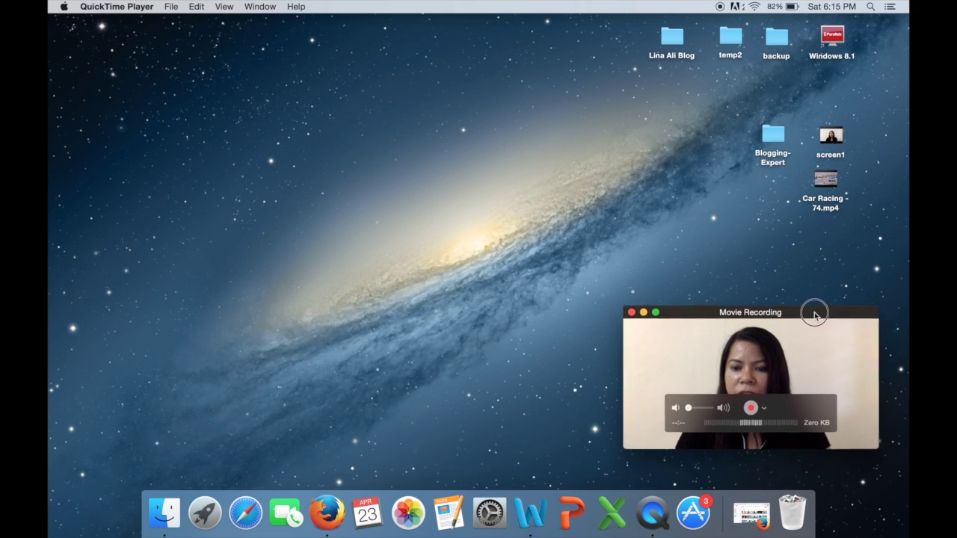
{"action": "left_click_drag", "start_coordinate": [815, 318], "coordinate": [679, 200]}
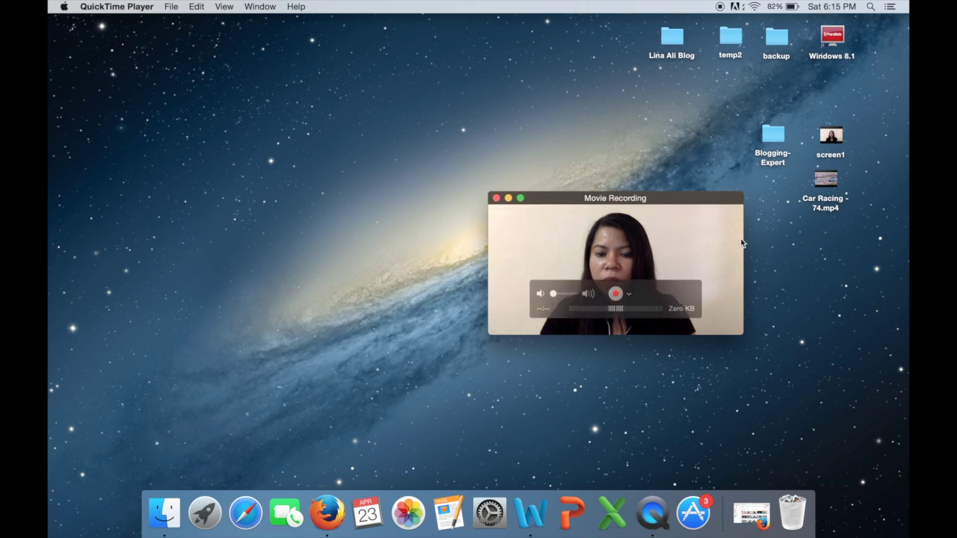
{"action": "left_click_drag", "start_coordinate": [691, 201], "coordinate": [826, 345]}
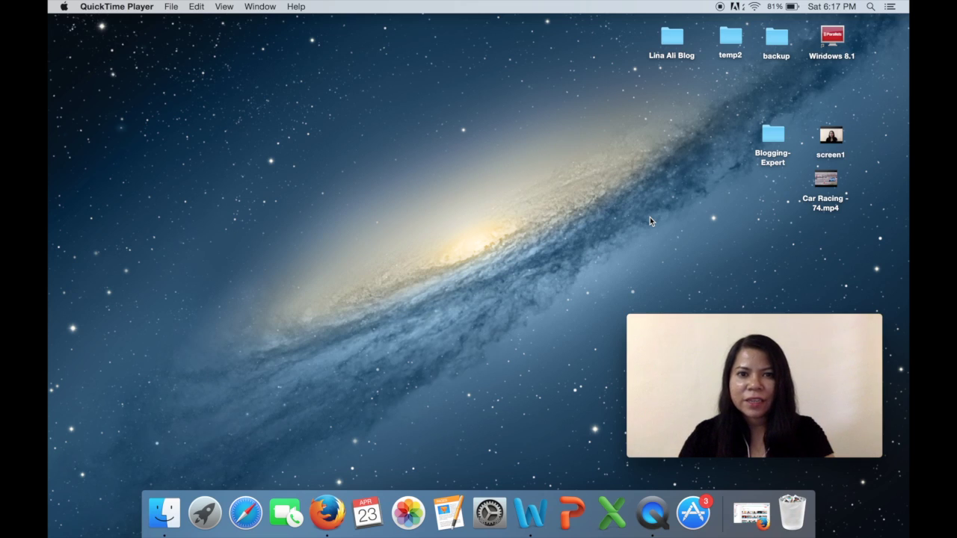